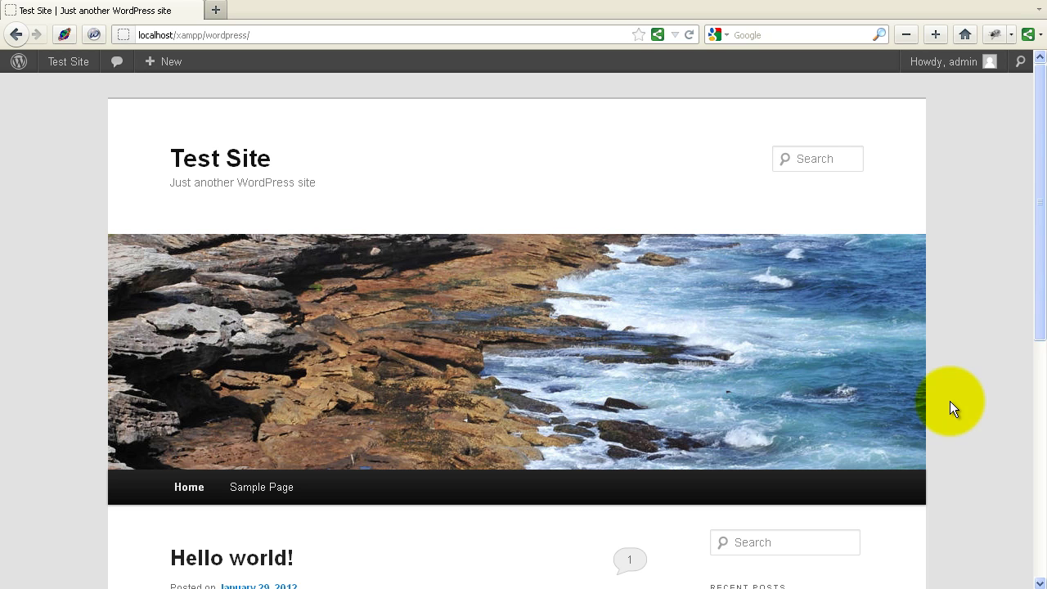
Go from the site's front page to the admin's Installed Plugins list
{"action": "scroll", "coordinate": [734, 392], "scroll_direction": "down", "scroll_amount": 5}
{"action": "scroll", "coordinate": [733, 391], "scroll_direction": "down", "scroll_amount": 3}
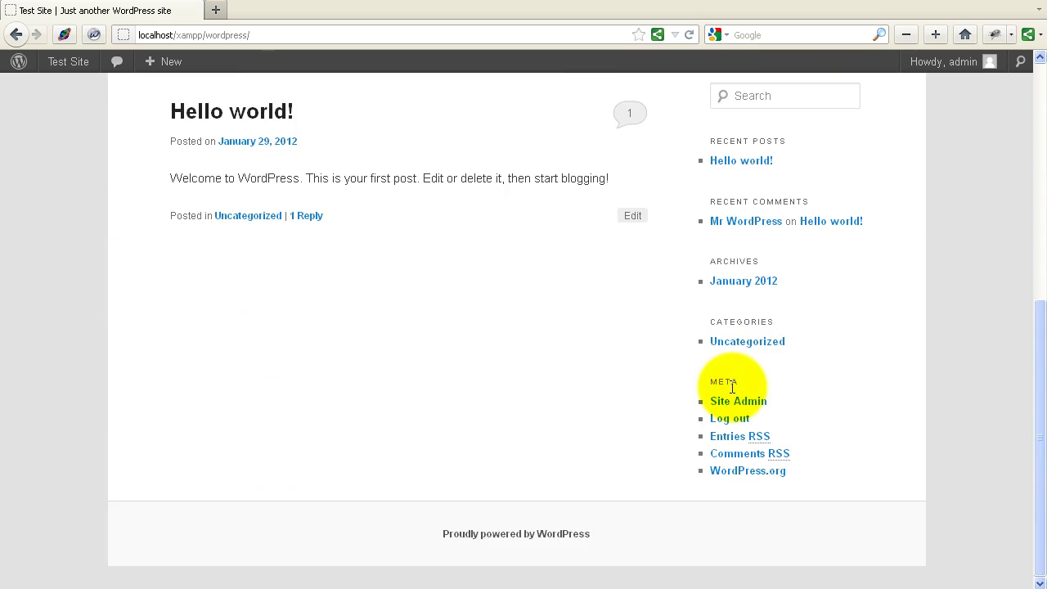
{"action": "scroll", "coordinate": [733, 391], "scroll_direction": "up", "scroll_amount": 8}
{"action": "scroll", "coordinate": [734, 391], "scroll_direction": "down", "scroll_amount": 8}
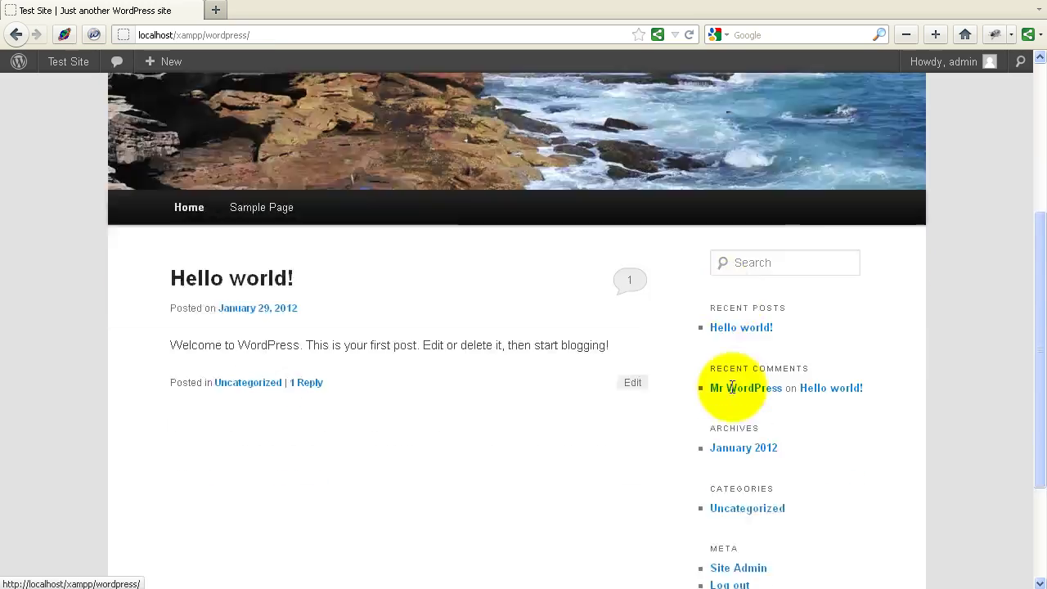
{"action": "scroll", "coordinate": [734, 391], "scroll_direction": "up", "scroll_amount": 8}
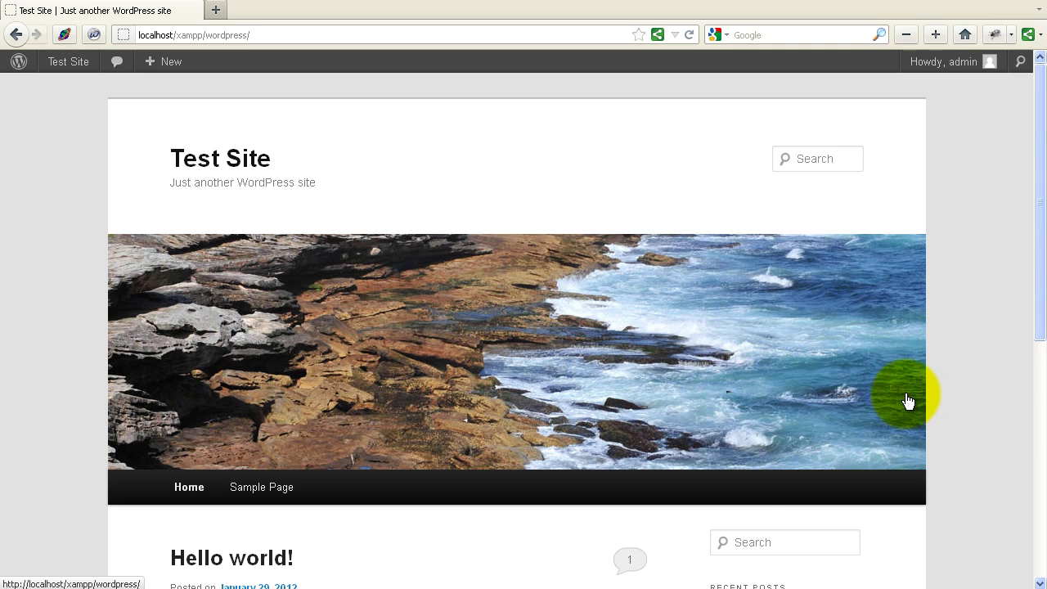
{"action": "scroll", "coordinate": [907, 399], "scroll_direction": "down", "scroll_amount": 3}
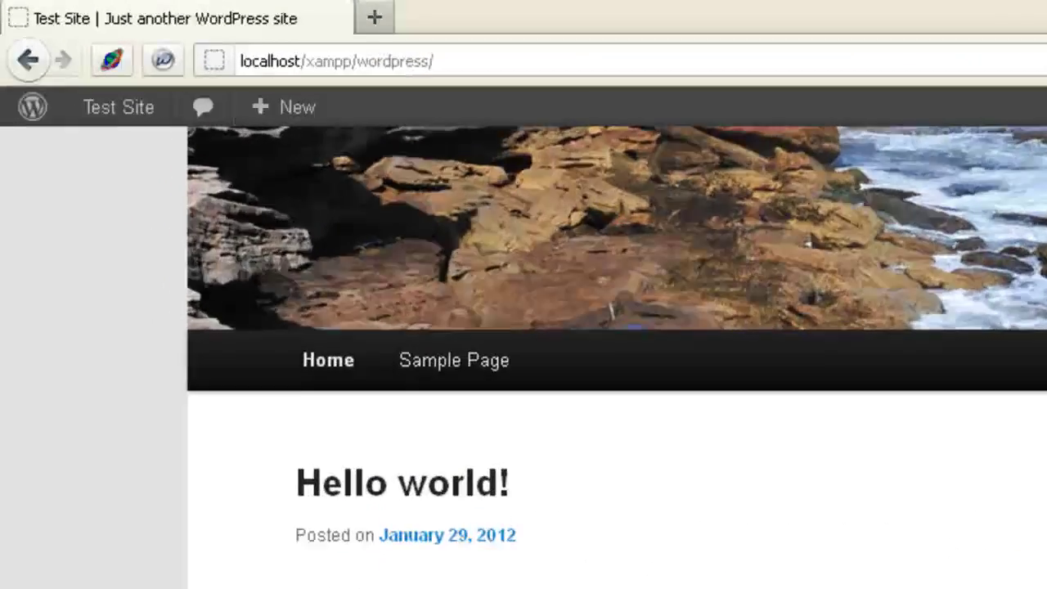
{"action": "scroll", "coordinate": [388, 311], "scroll_direction": "up", "scroll_amount": 4}
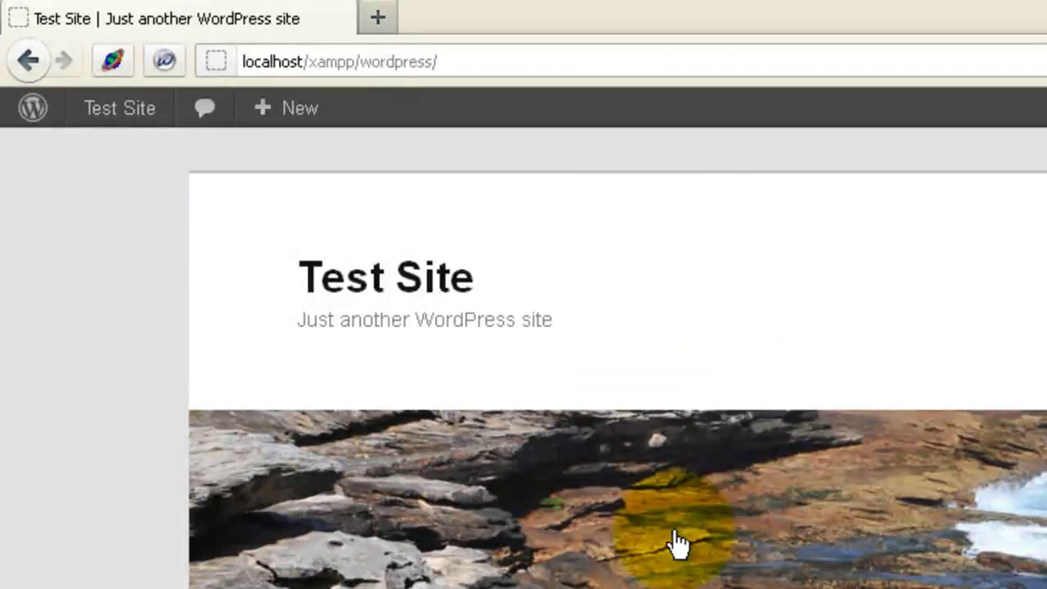
{"action": "scroll", "coordinate": [679, 545], "scroll_direction": "down", "scroll_amount": 4}
{"action": "scroll", "coordinate": [507, 335], "scroll_direction": "up", "scroll_amount": 4}
{"action": "mouse_move", "coordinate": [270, 105]}
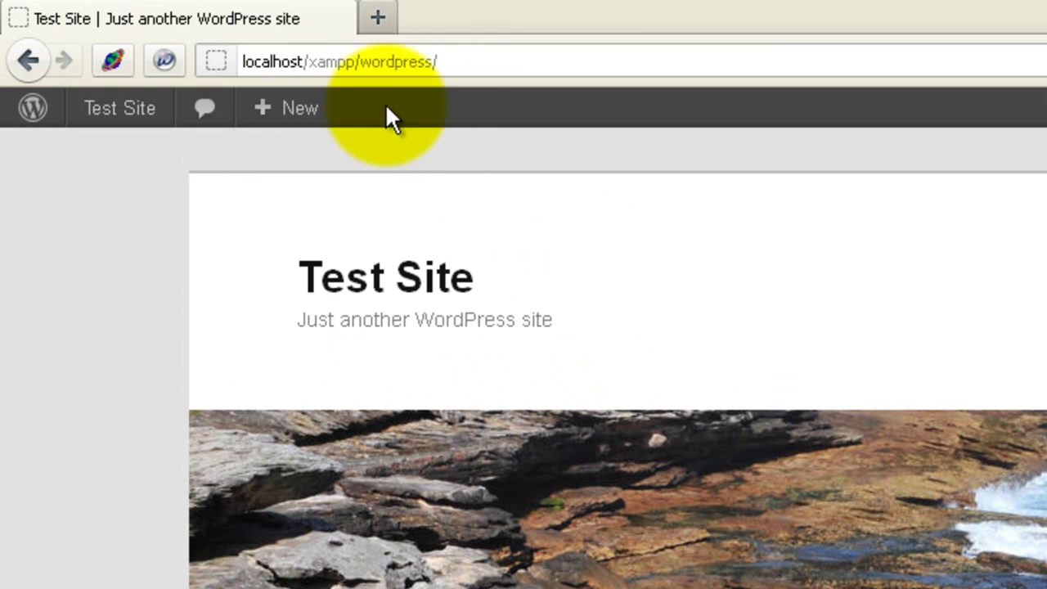
{"action": "scroll", "coordinate": [851, 573], "scroll_direction": "down", "scroll_amount": 4}
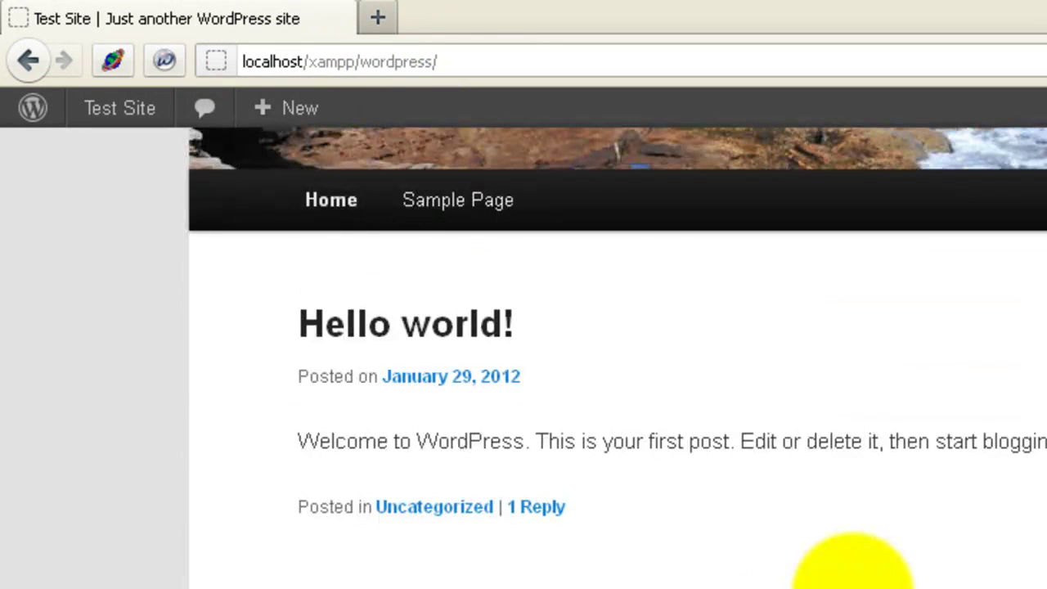
{"action": "scroll", "coordinate": [851, 573], "scroll_direction": "up", "scroll_amount": 4}
{"action": "scroll", "coordinate": [1014, 573], "scroll_direction": "down", "scroll_amount": 2}
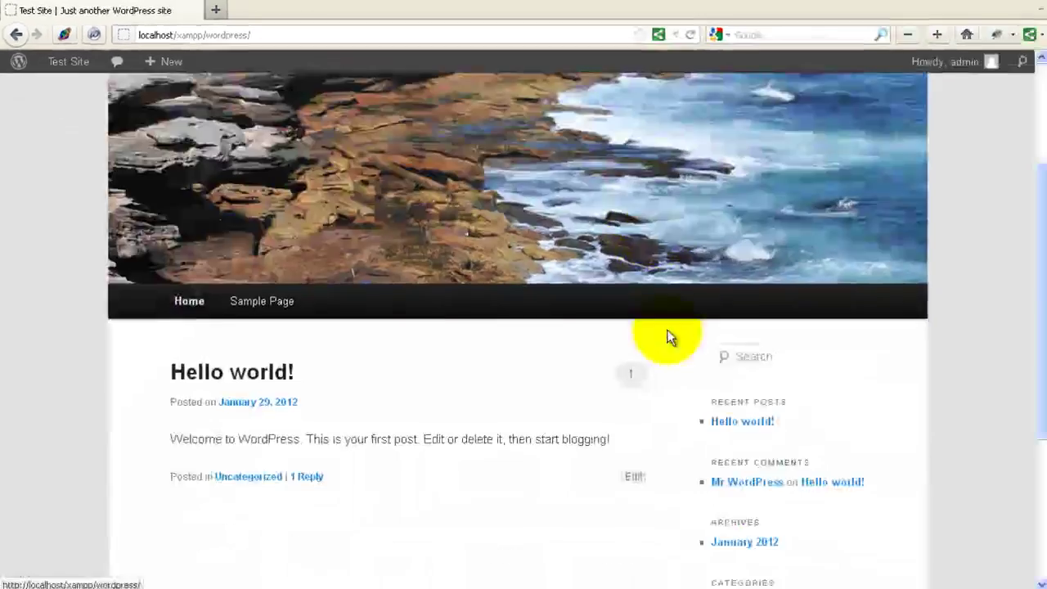
{"action": "scroll", "coordinate": [770, 507], "scroll_direction": "down", "scroll_amount": 3}
{"action": "left_click", "coordinate": [741, 474]}
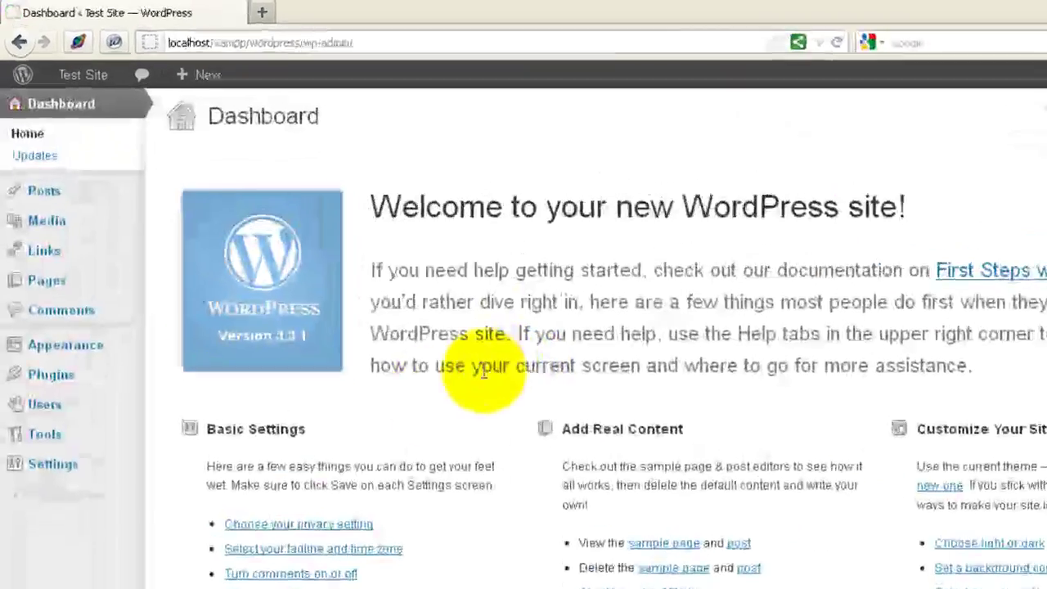
{"action": "mouse_move", "coordinate": [148, 398]}
{"action": "left_click", "coordinate": [192, 400]}
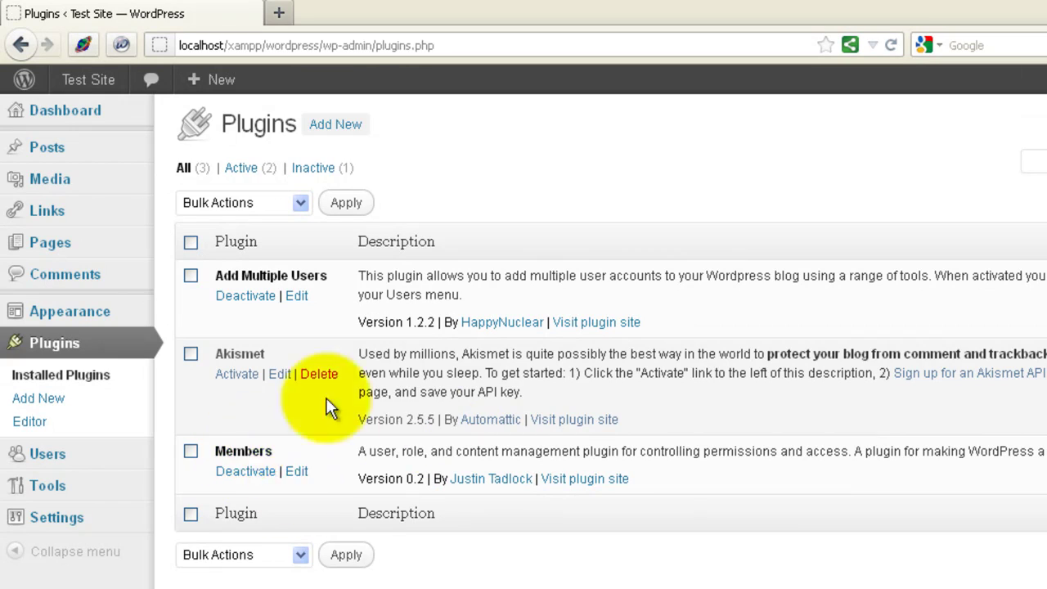
Check the Members plugin's details on the Add New page, then return to Installed Plugins
{"action": "left_click", "coordinate": [336, 127]}
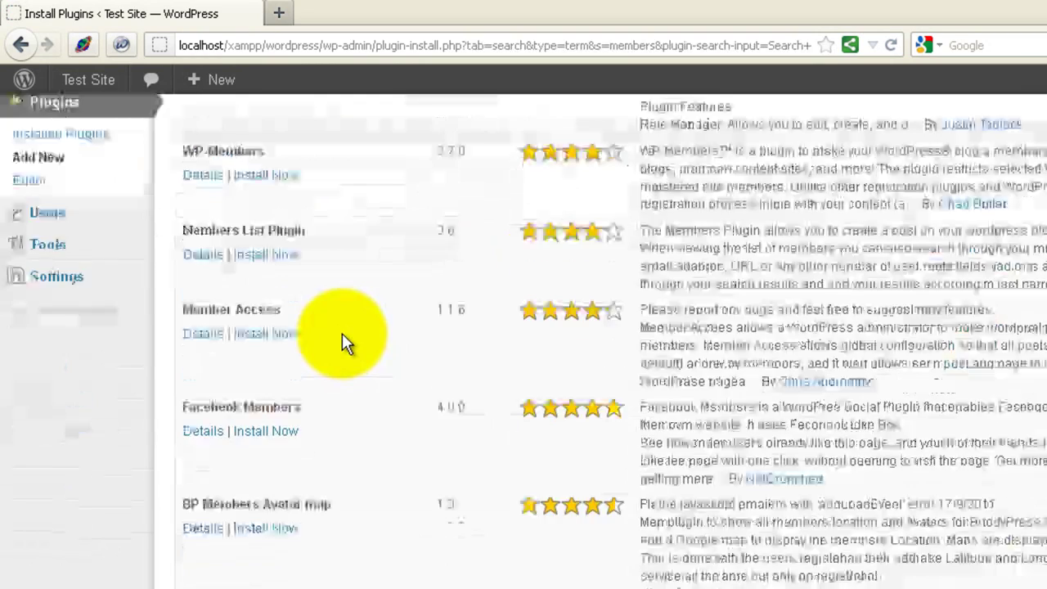
{"action": "scroll", "coordinate": [342, 333], "scroll_direction": "up", "scroll_amount": 5}
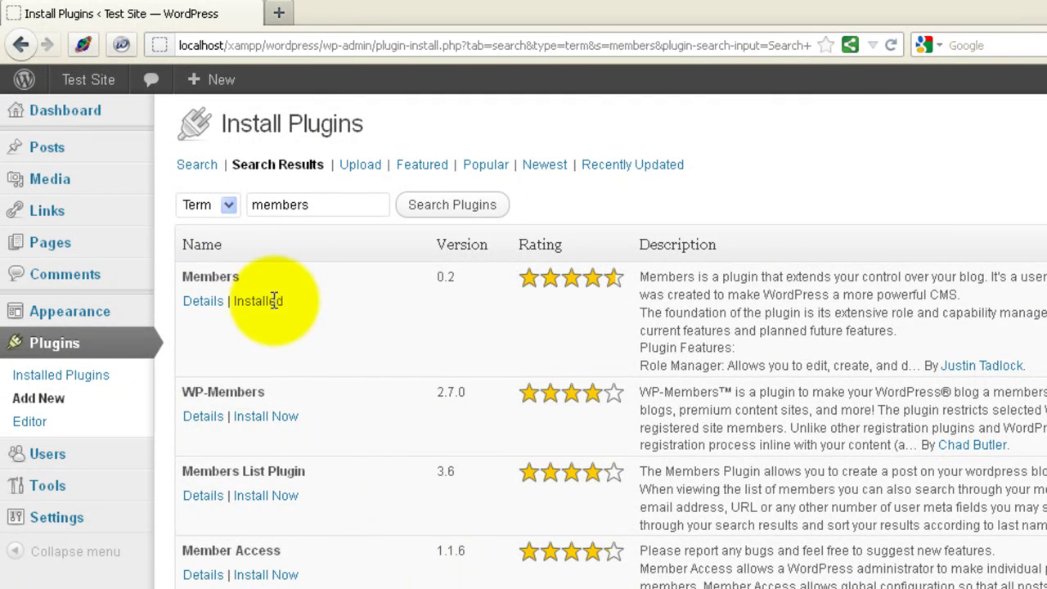
{"action": "left_click", "coordinate": [205, 301]}
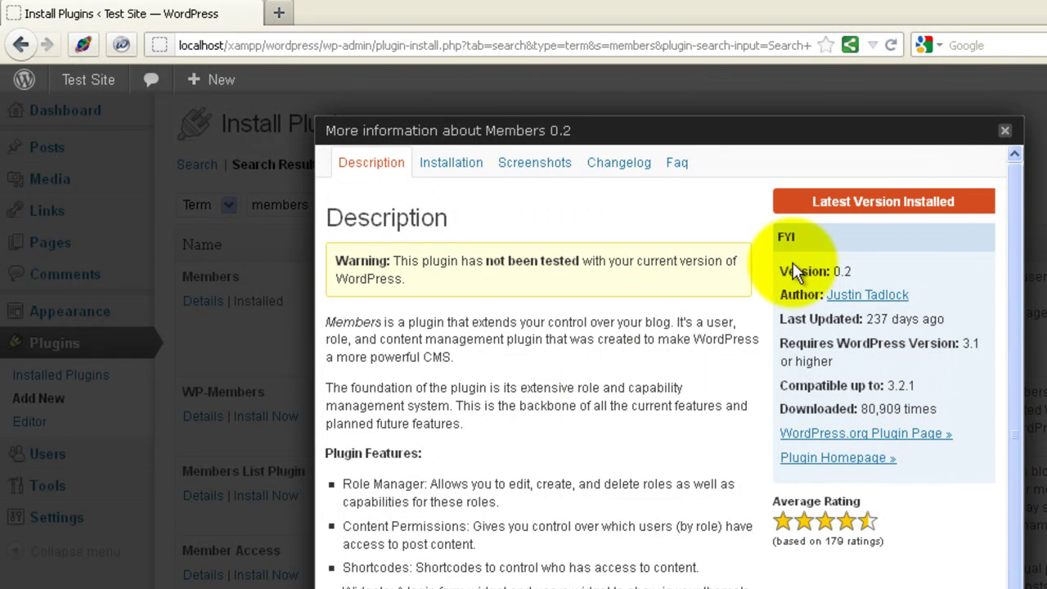
{"action": "left_click", "coordinate": [1005, 133]}
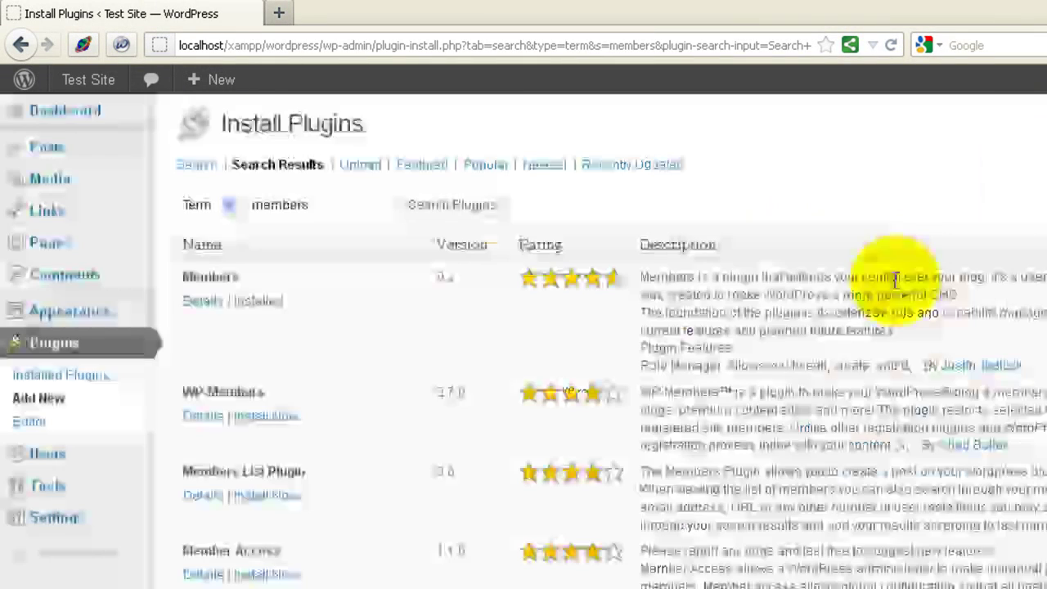
{"action": "left_click", "coordinate": [57, 383]}
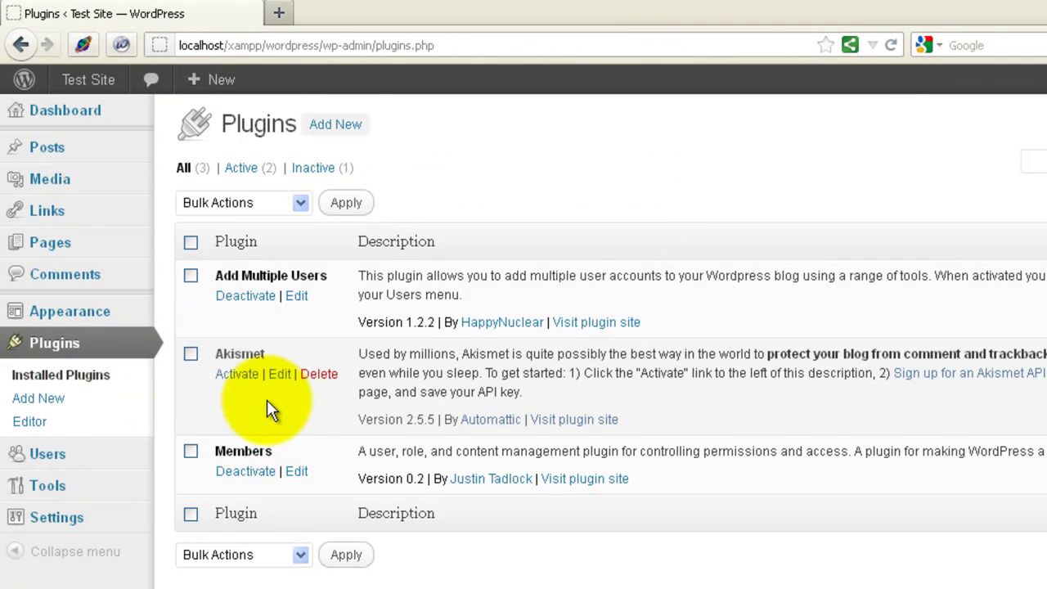
{"action": "mouse_move", "coordinate": [71, 519]}
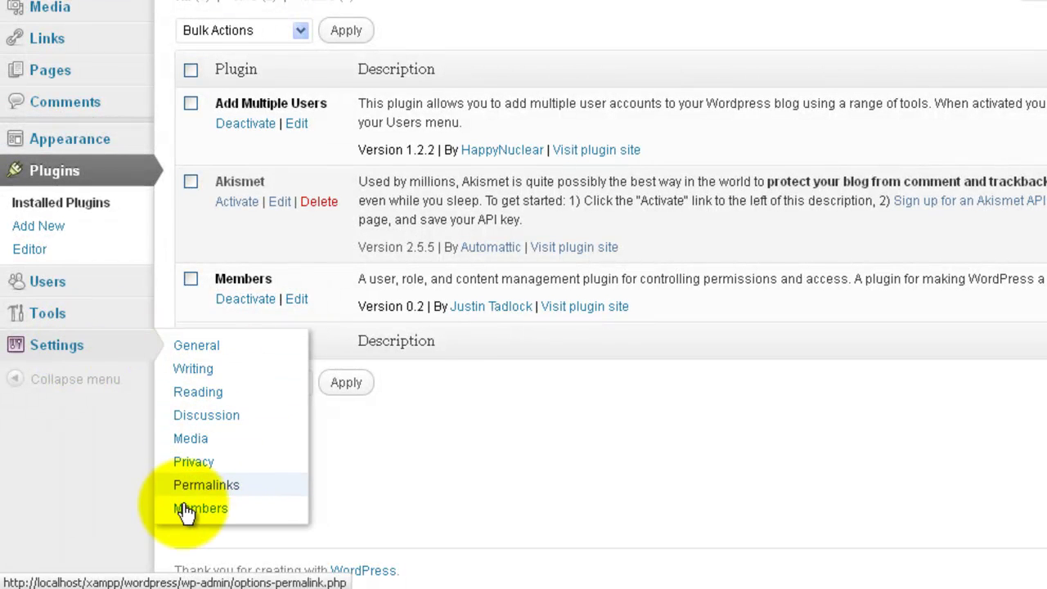
Update the Members settings with the private-site login redirect on, then log out as admin
{"action": "left_click", "coordinate": [190, 511]}
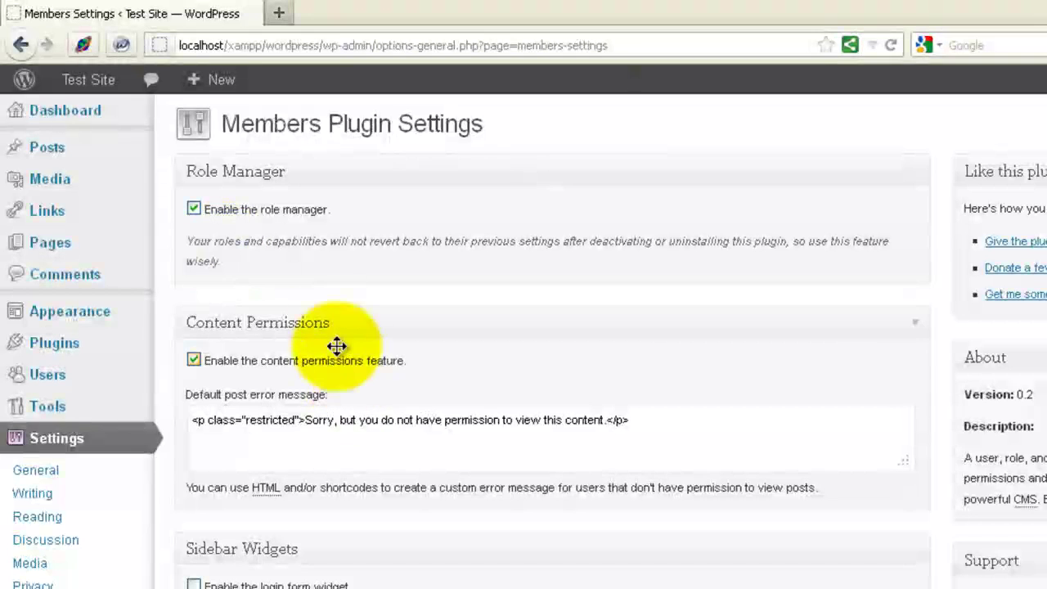
{"action": "scroll", "coordinate": [289, 559], "scroll_direction": "down", "scroll_amount": 3}
{"action": "scroll", "coordinate": [289, 560], "scroll_direction": "up", "scroll_amount": 3}
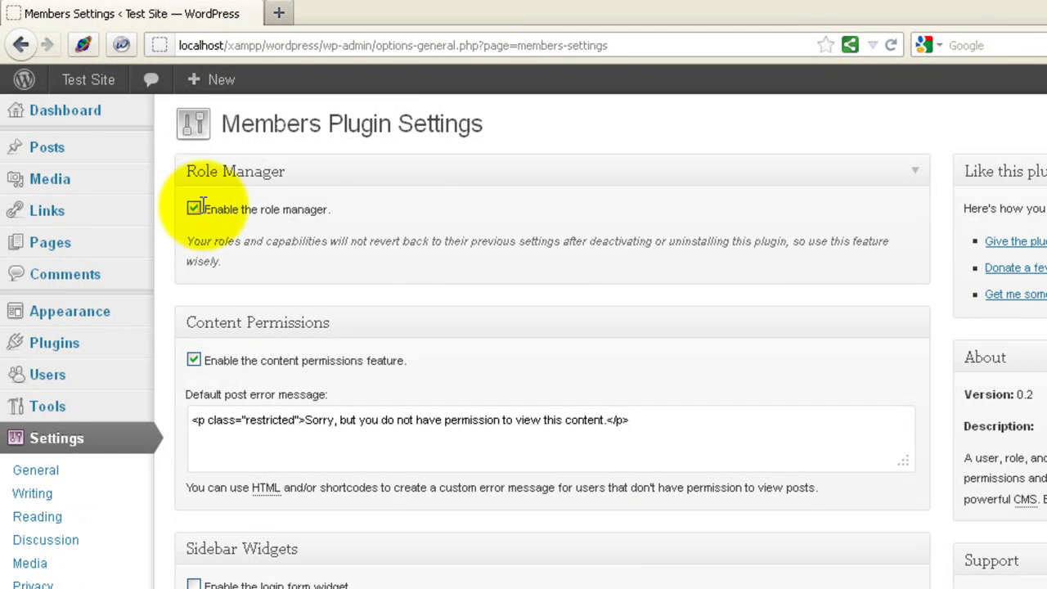
{"action": "mouse_move", "coordinate": [59, 381]}
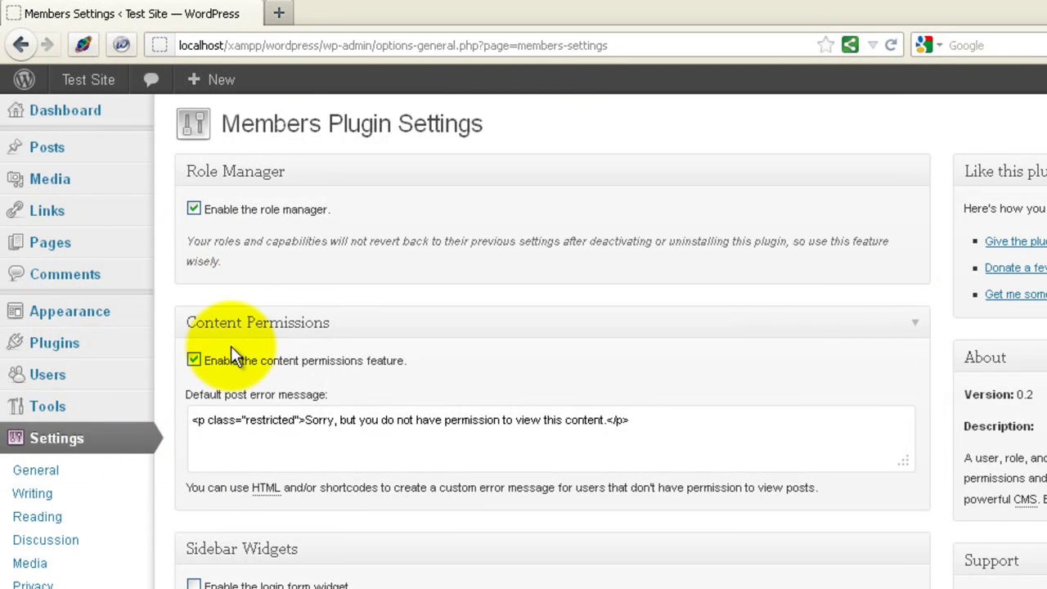
{"action": "scroll", "coordinate": [232, 348], "scroll_direction": "down", "scroll_amount": 5}
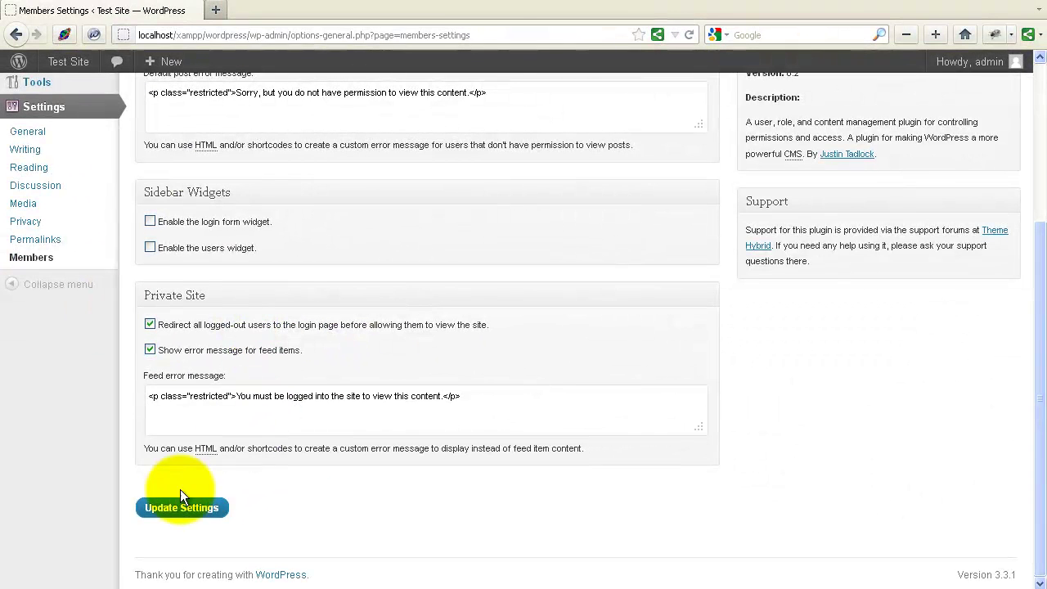
{"action": "left_click", "coordinate": [229, 544]}
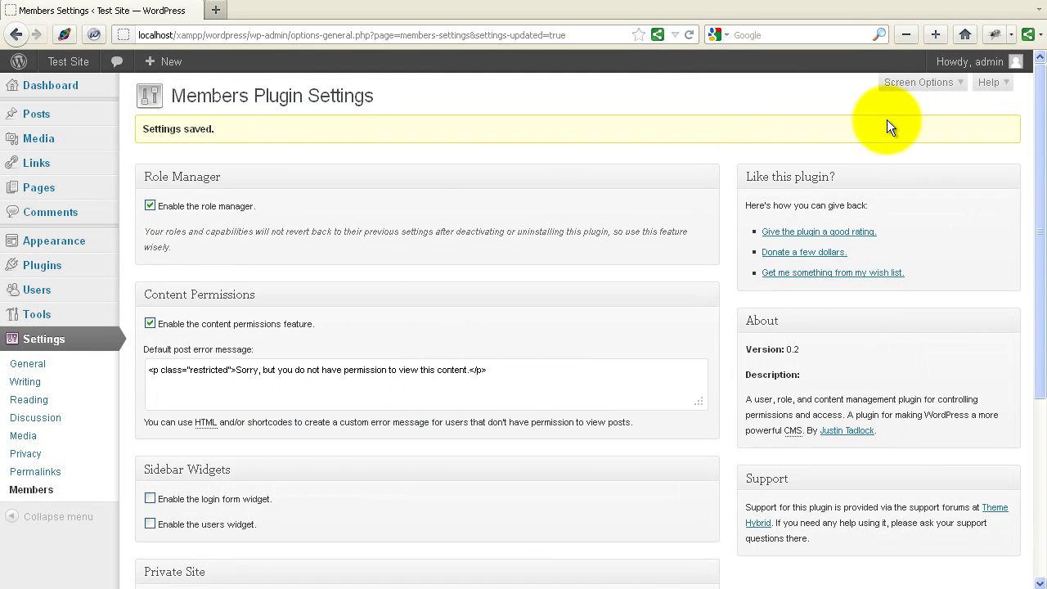
{"action": "left_click", "coordinate": [914, 142]}
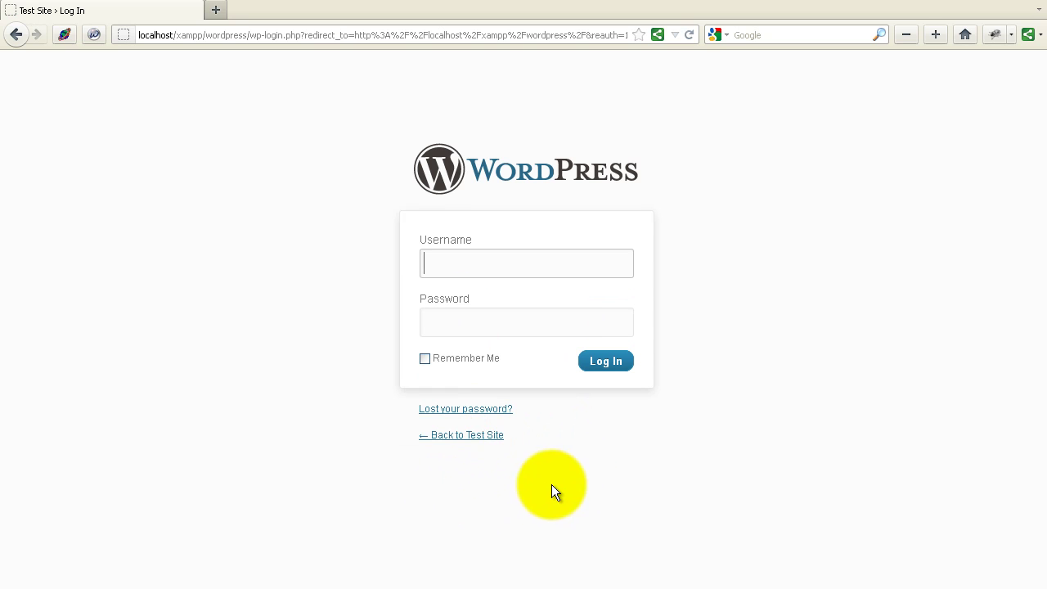
Try returning to Test Site, then strip wp-login.php from the address bar
{"action": "left_click", "coordinate": [446, 436]}
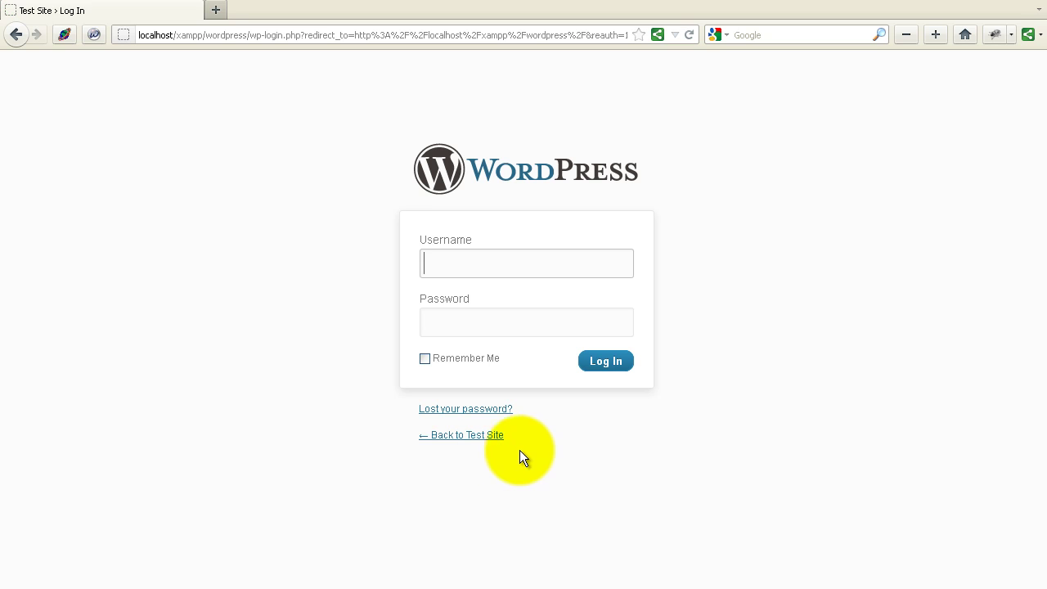
{"action": "left_click", "coordinate": [477, 441]}
{"action": "left_click", "coordinate": [262, 35]}
{"action": "left_click", "coordinate": [262, 35]}
{"action": "left_click_drag", "start_coordinate": [253, 35], "coordinate": [628, 35]}
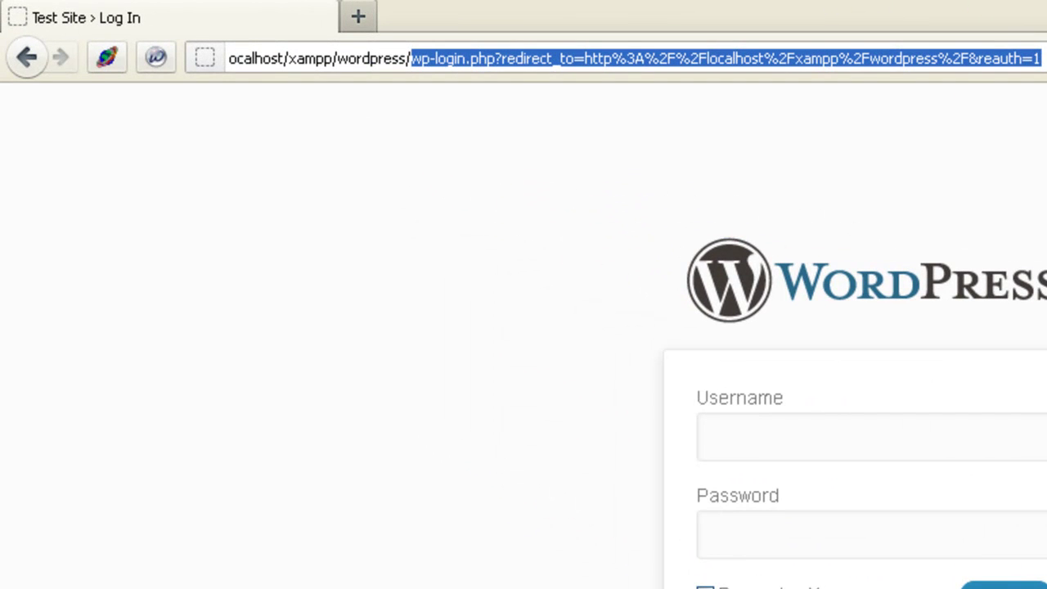
{"action": "key", "text": "BackSpace"}
Load localhost/xampp/wordpress/ and enter the subscriber's username on the login page
{"action": "key", "text": "Return"}
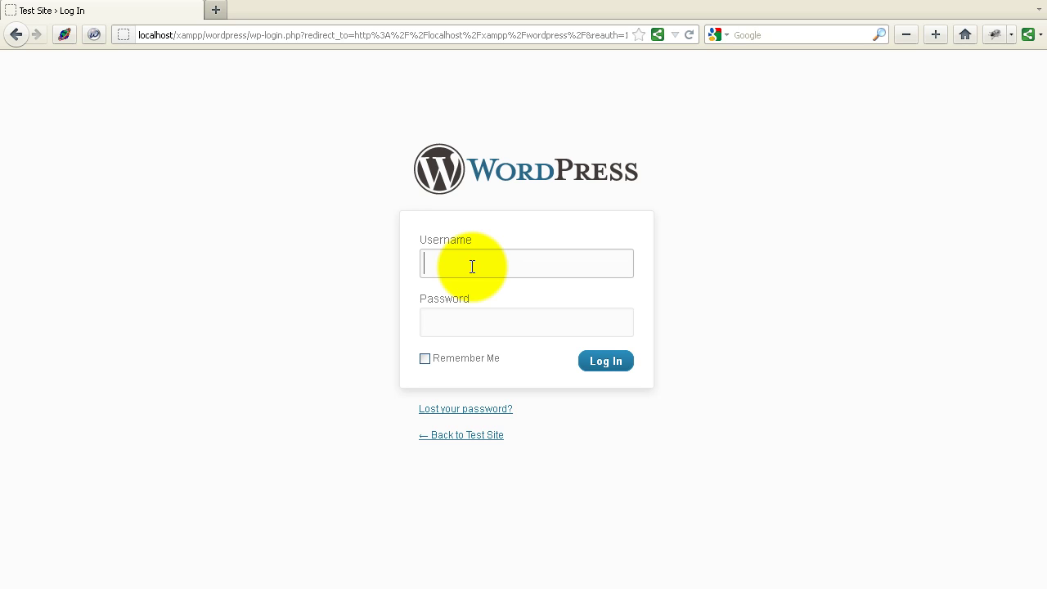
{"action": "type", "text": "figa"}
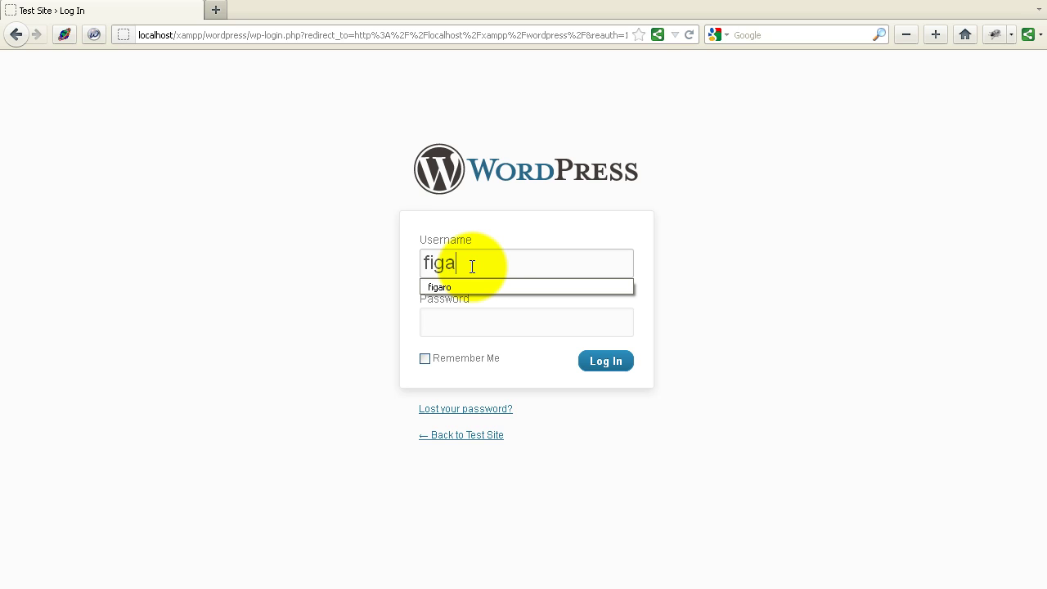
{"action": "type", "text": "ro"}
{"action": "key", "text": "Tab"}
Log in as the subscriber and view the Dashboard offering only Dashboard and Profile
{"action": "key", "text": "Return"}
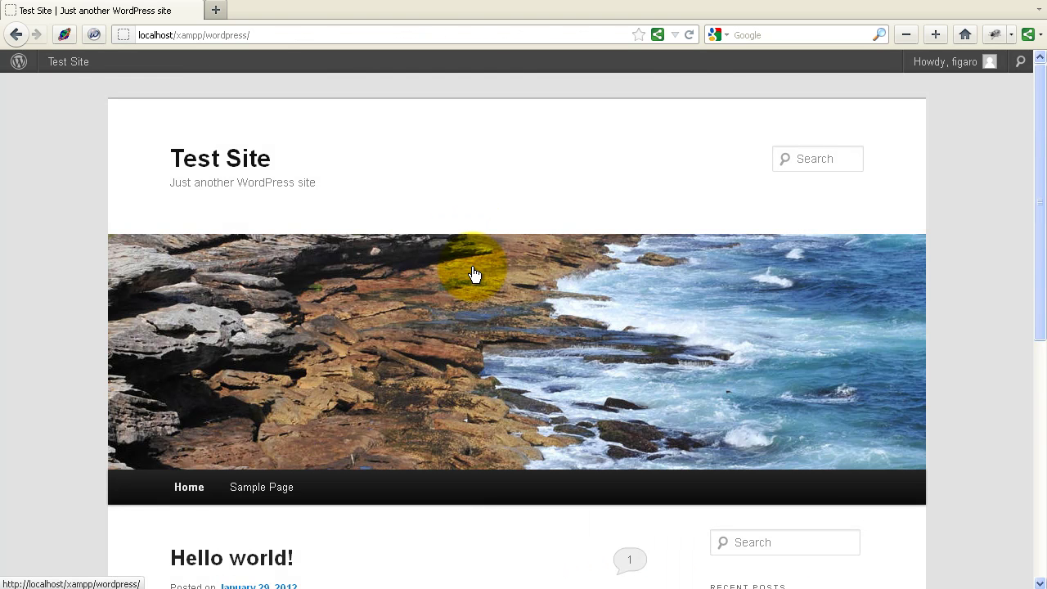
{"action": "scroll", "coordinate": [473, 274], "scroll_direction": "down", "scroll_amount": 3}
{"action": "scroll", "coordinate": [473, 273], "scroll_direction": "up", "scroll_amount": 3}
{"action": "scroll", "coordinate": [762, 437], "scroll_direction": "down", "scroll_amount": 5}
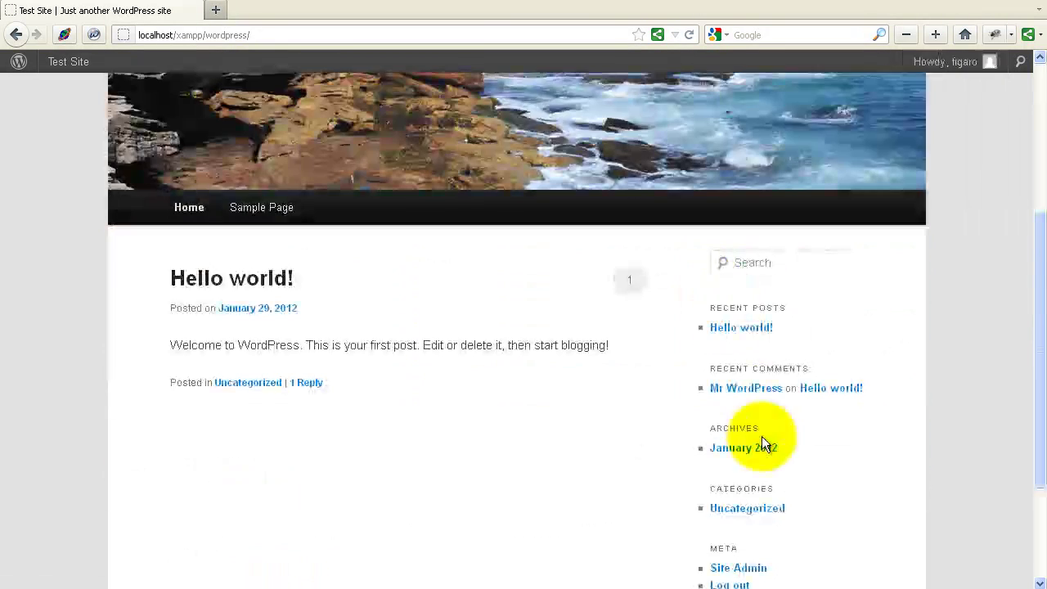
{"action": "left_click", "coordinate": [739, 476]}
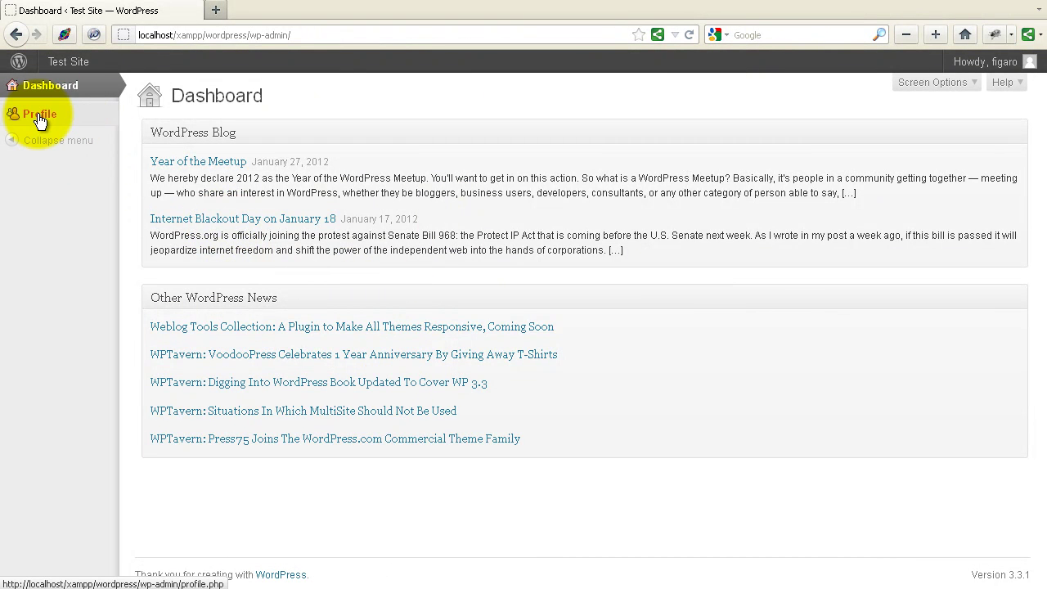
Return to the Test Site front page and log out from the Meta links
{"action": "left_click", "coordinate": [63, 64]}
{"action": "scroll", "coordinate": [381, 370], "scroll_direction": "down", "scroll_amount": 5}
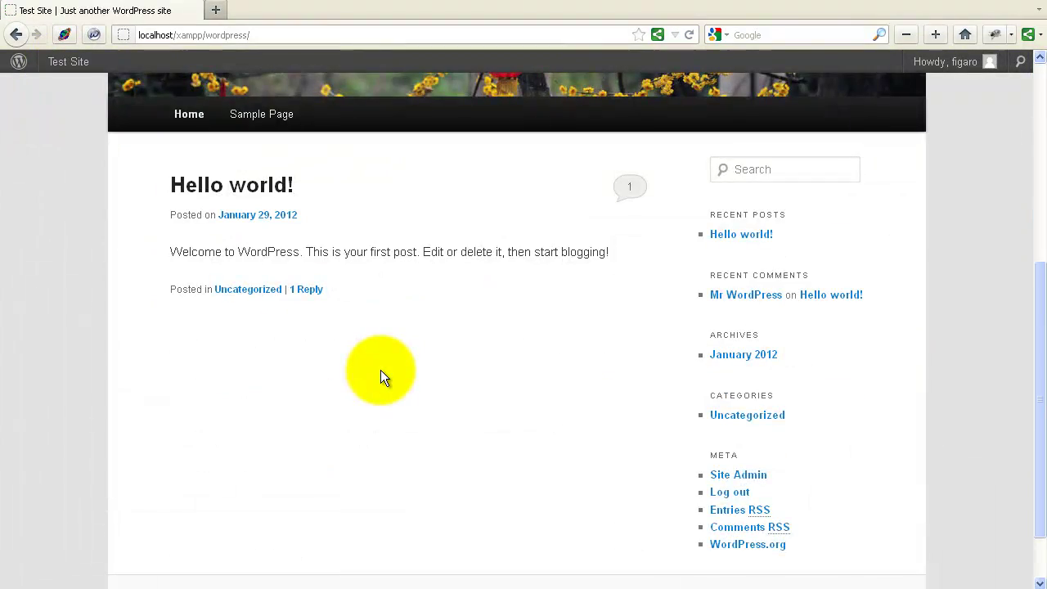
{"action": "scroll", "coordinate": [380, 370], "scroll_direction": "up", "scroll_amount": 5}
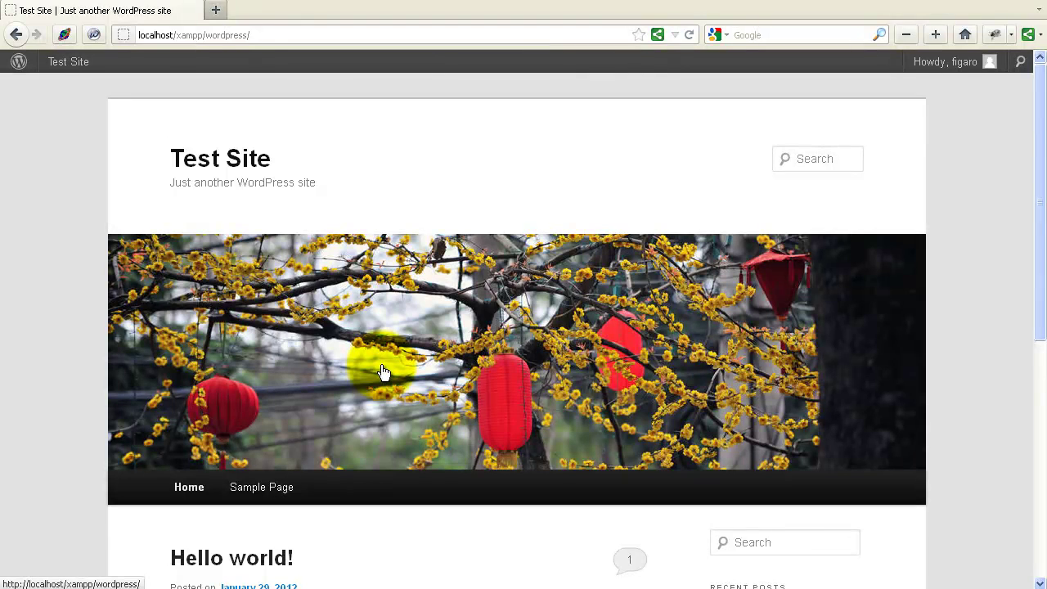
{"action": "scroll", "coordinate": [381, 374], "scroll_direction": "down", "scroll_amount": 5}
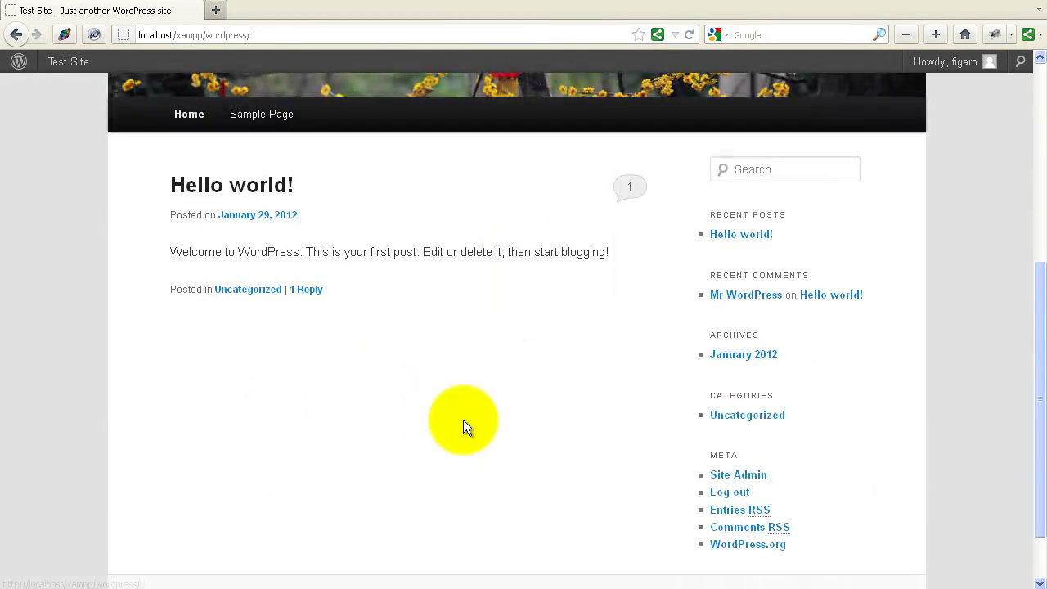
{"action": "left_click", "coordinate": [736, 494]}
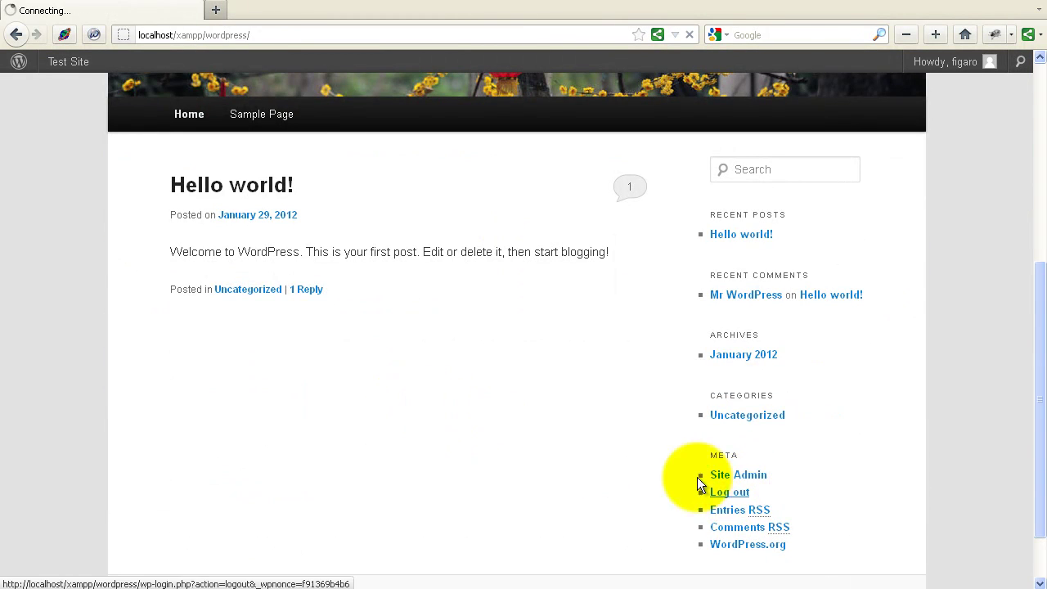
Confirm Back to Test Site redirects to login, then sign in with the saved admin username
{"action": "left_click", "coordinate": [467, 484]}
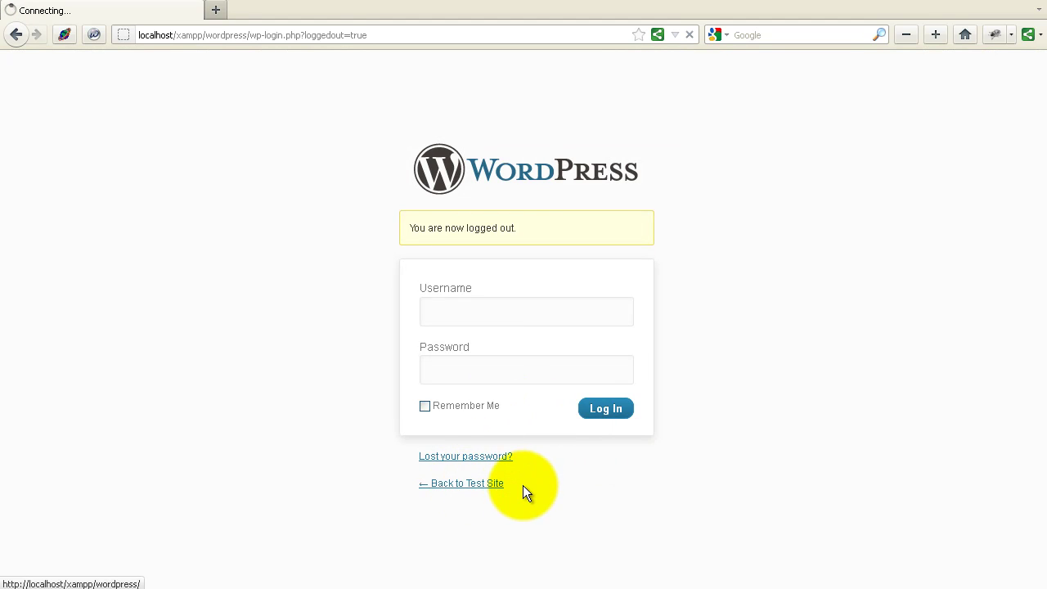
{"action": "left_click", "coordinate": [468, 436]}
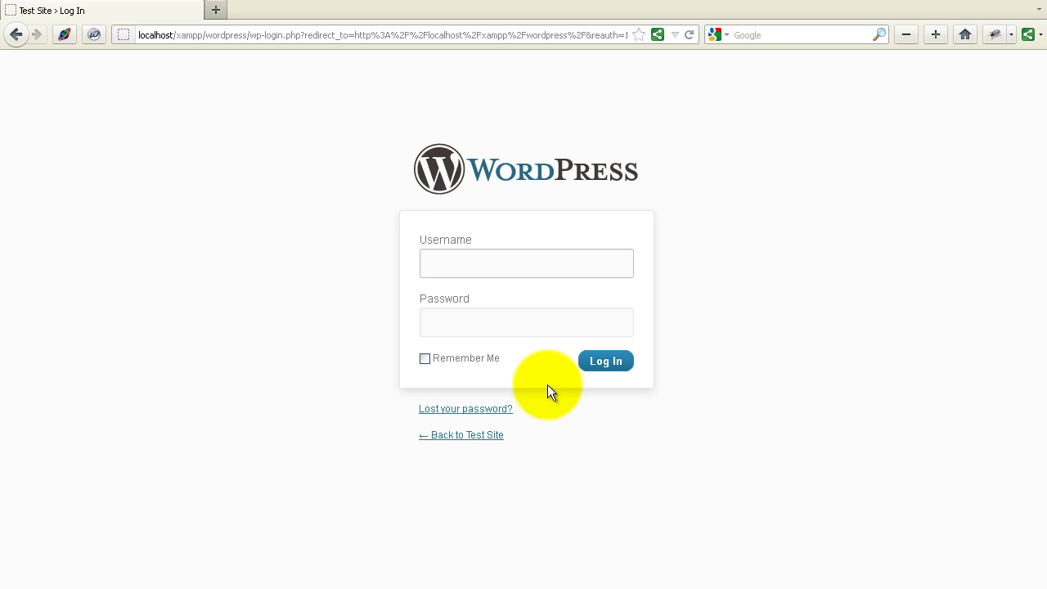
{"action": "double_click", "coordinate": [469, 260]}
{"action": "left_click", "coordinate": [479, 286]}
{"action": "left_click", "coordinate": [500, 321]}
{"action": "key", "text": "Return"}
Review All Users (49,501 accounts, mostly Subscribers), then return to Installed Plugins
{"action": "mouse_move", "coordinate": [52, 334]}
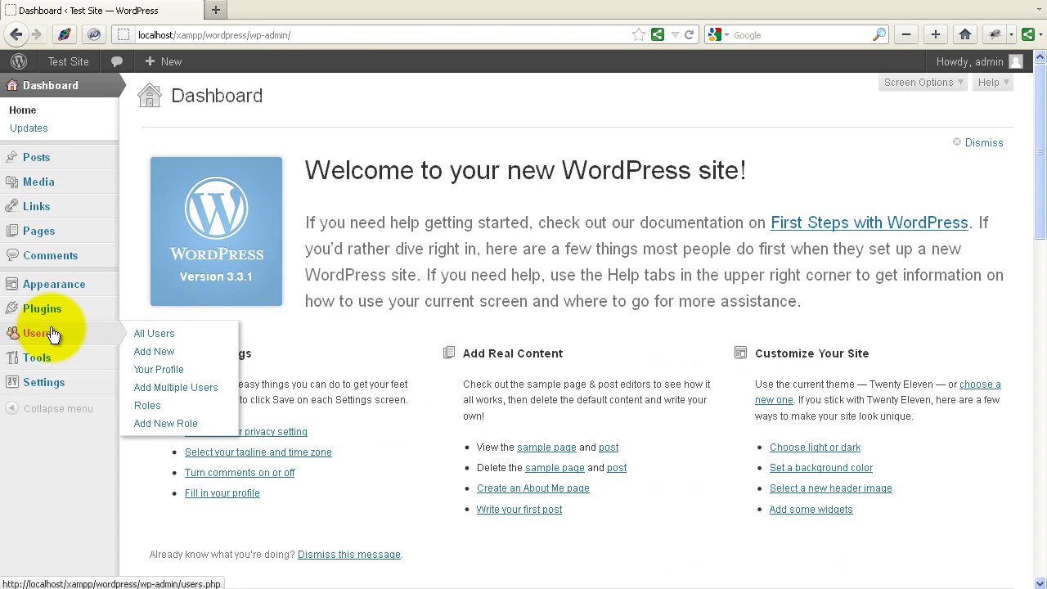
{"action": "left_click", "coordinate": [155, 335]}
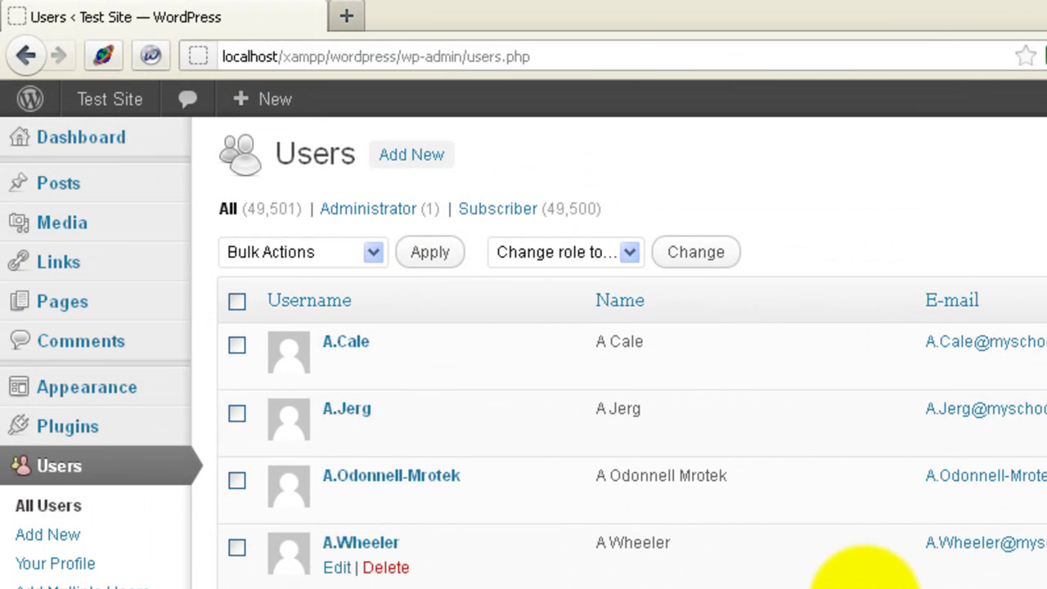
{"action": "mouse_move", "coordinate": [874, 573]}
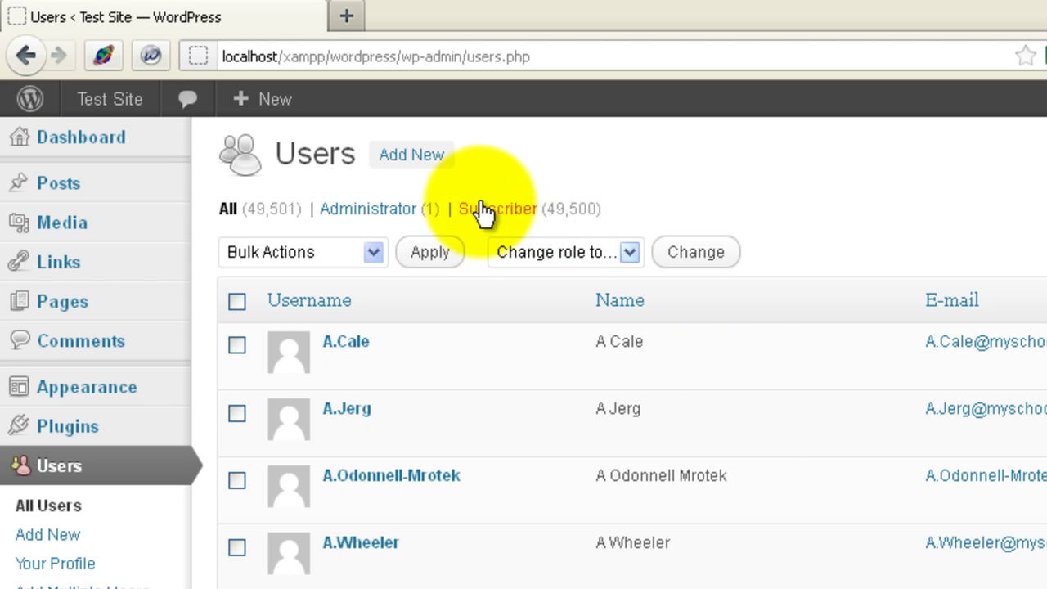
{"action": "mouse_move", "coordinate": [354, 514]}
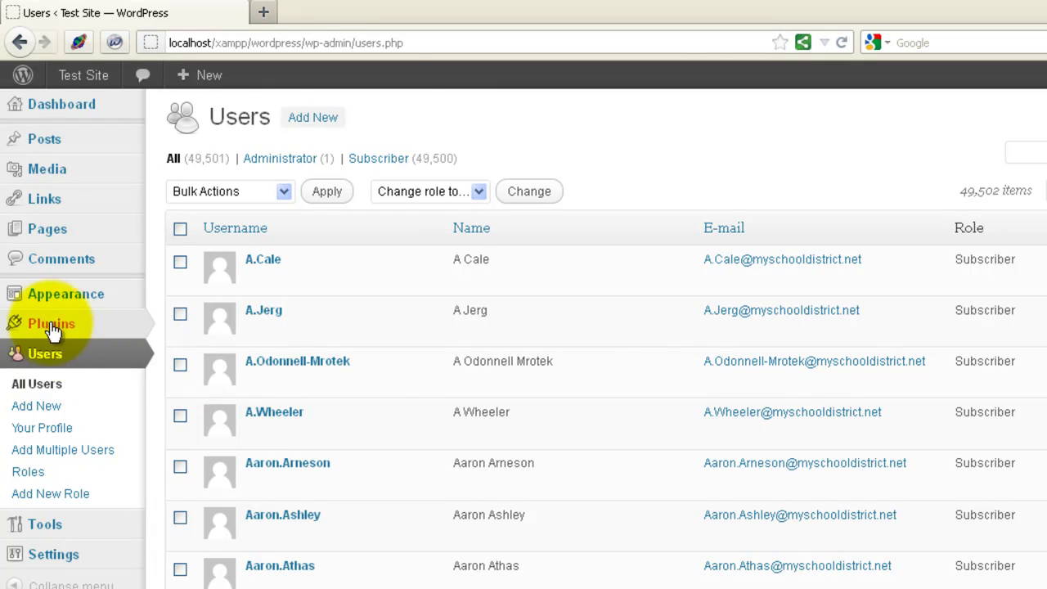
{"action": "mouse_move", "coordinate": [53, 330]}
{"action": "left_click", "coordinate": [223, 328]}
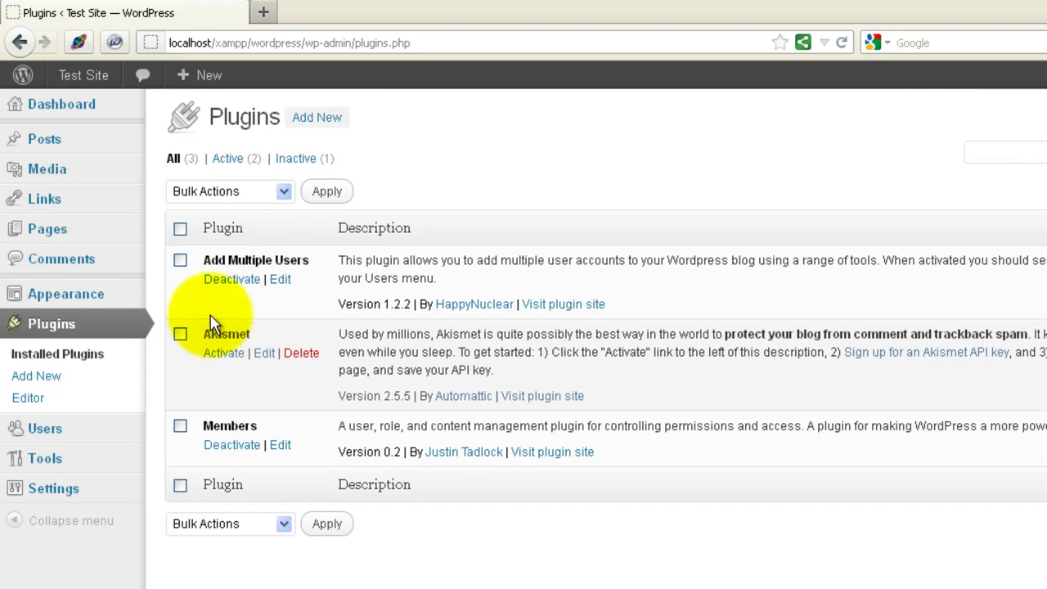
Open Users > Add Multiple Users and scroll through its Settings, Blank Form, CSV and Email List tools
{"action": "mouse_move", "coordinate": [49, 428]}
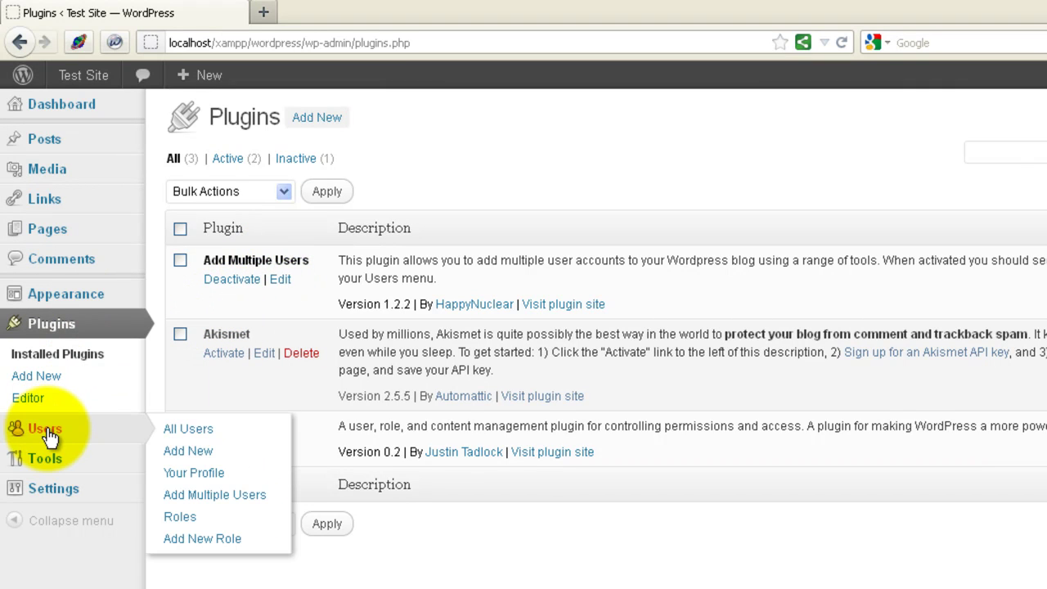
{"action": "left_click", "coordinate": [200, 497]}
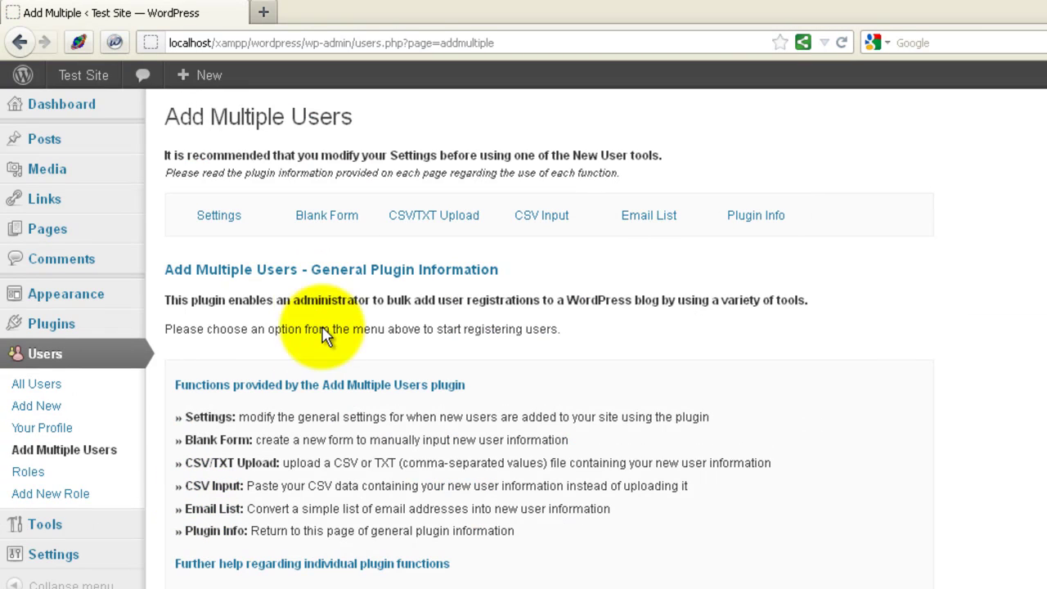
{"action": "scroll", "coordinate": [409, 462], "scroll_direction": "down", "scroll_amount": 3}
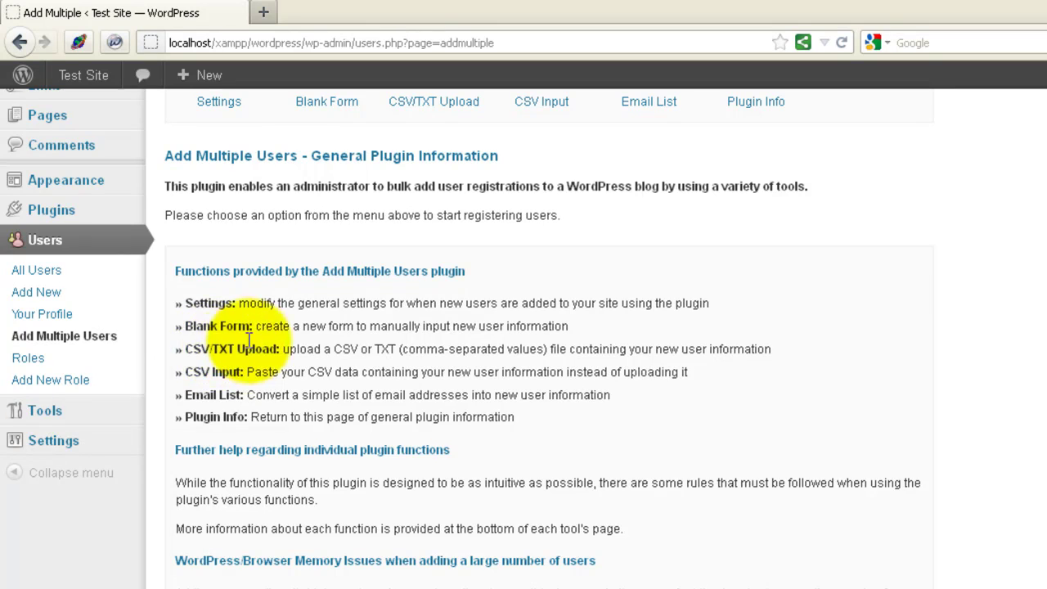
{"action": "scroll", "coordinate": [332, 415], "scroll_direction": "up", "scroll_amount": 3}
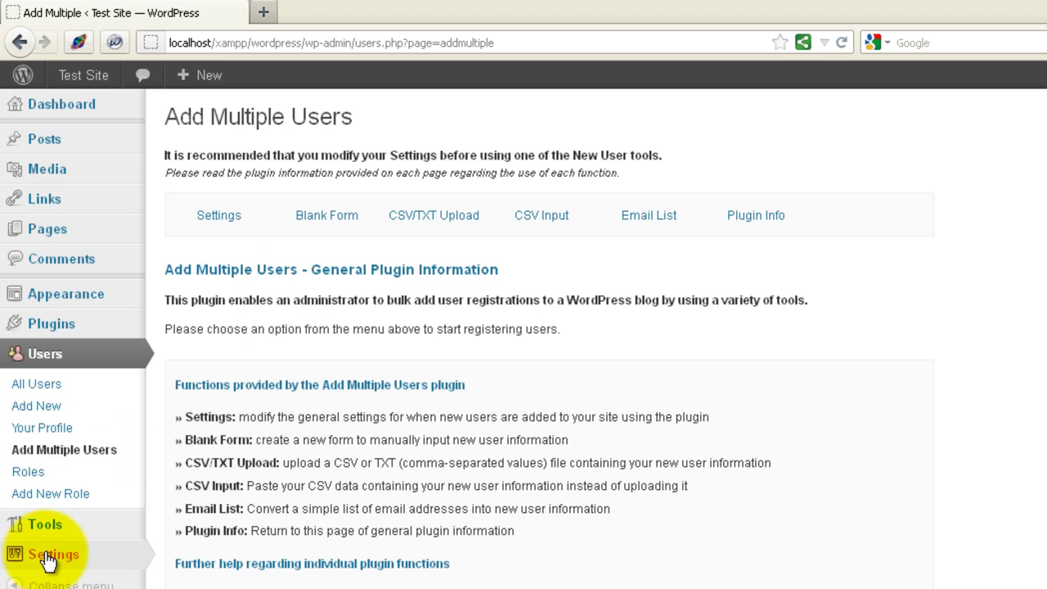
View Settings > Members, then open Users > Roles listing five roles with user and capability counts
{"action": "mouse_move", "coordinate": [71, 561]}
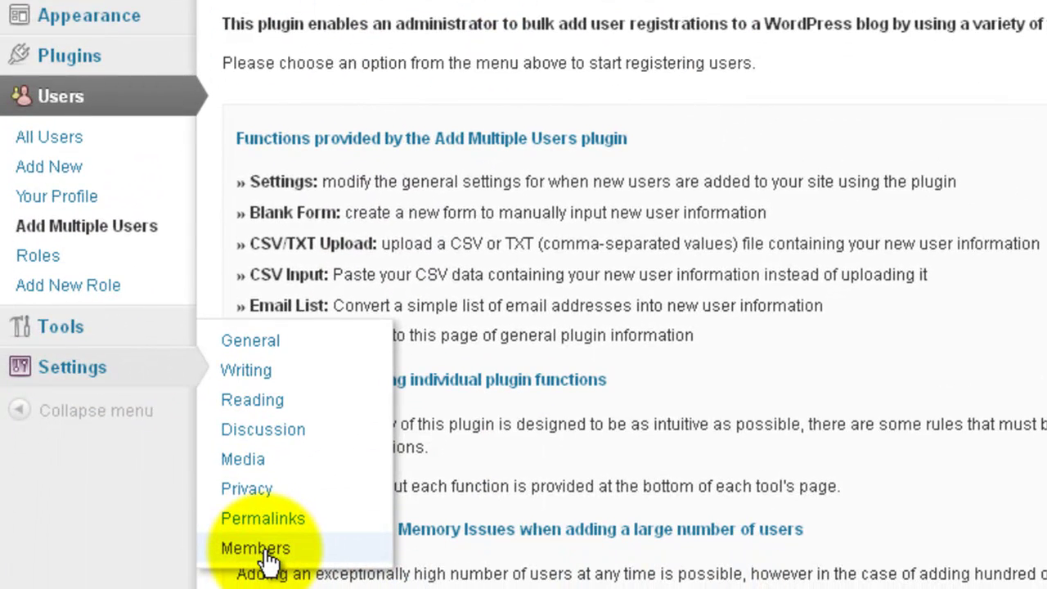
{"action": "left_click", "coordinate": [260, 558]}
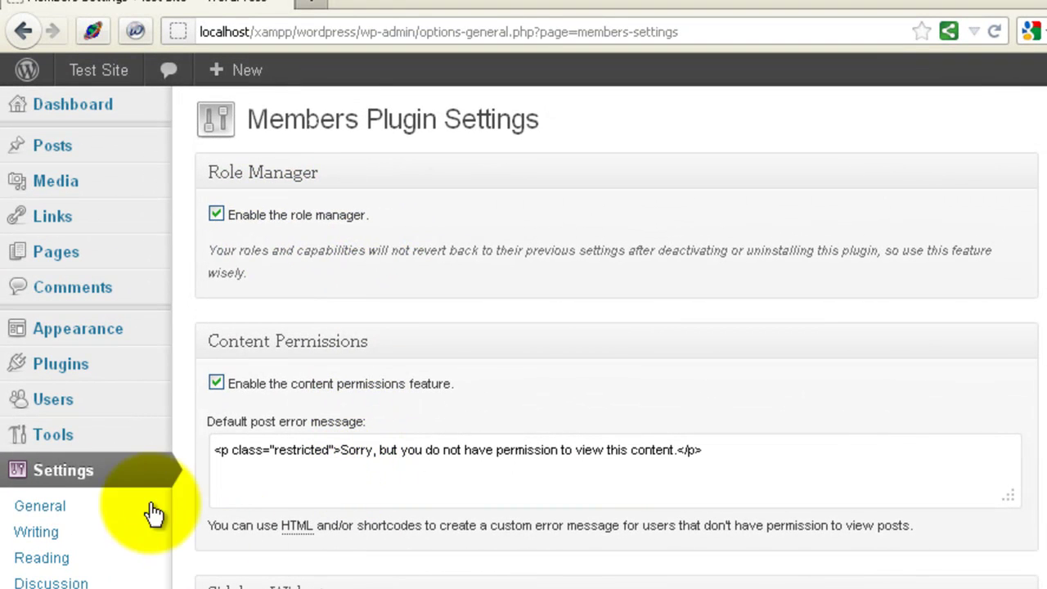
{"action": "mouse_move", "coordinate": [71, 402]}
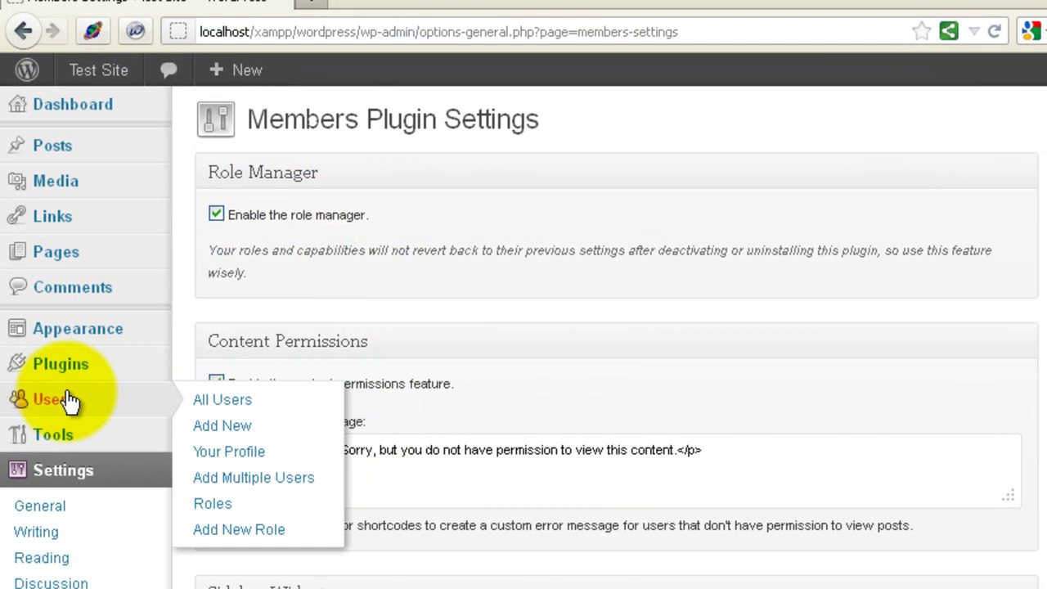
{"action": "left_click", "coordinate": [213, 504]}
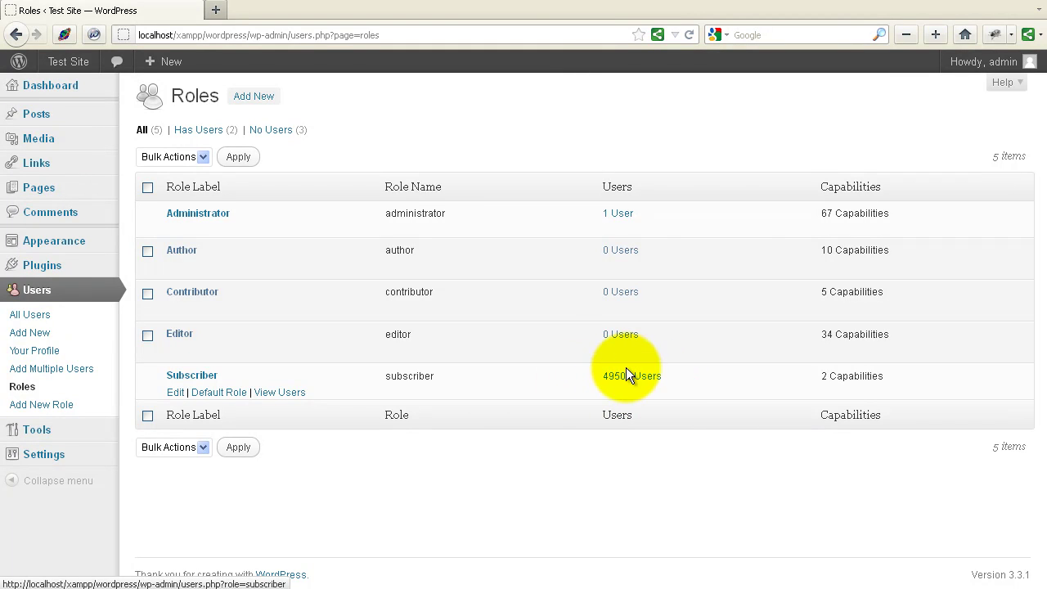
Edit the Subscriber role and scroll its capabilities, where only read is checked
{"action": "left_click", "coordinate": [175, 393]}
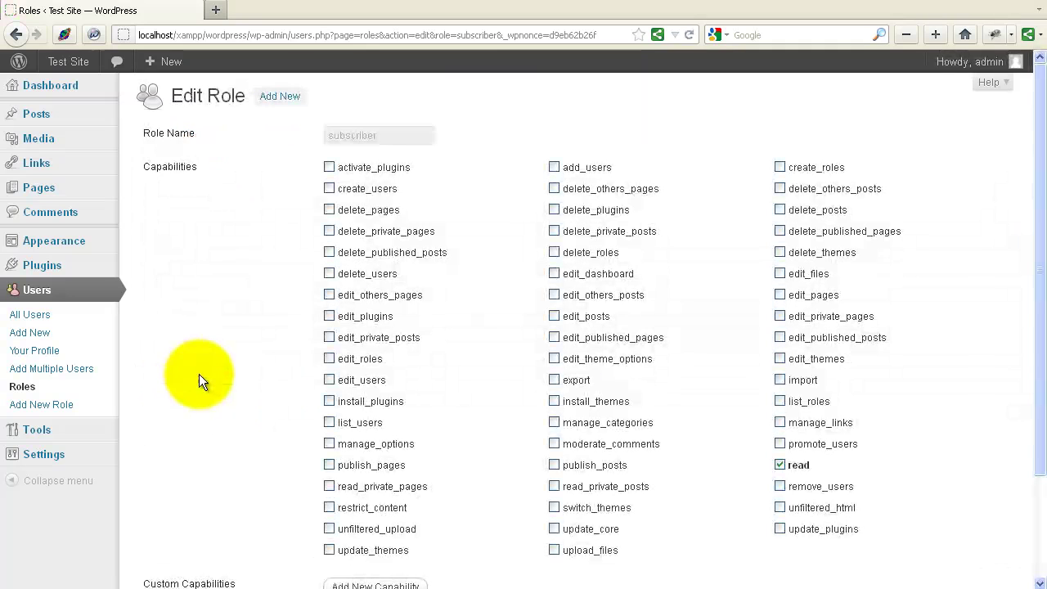
{"action": "scroll", "coordinate": [751, 474], "scroll_direction": "down", "scroll_amount": 3}
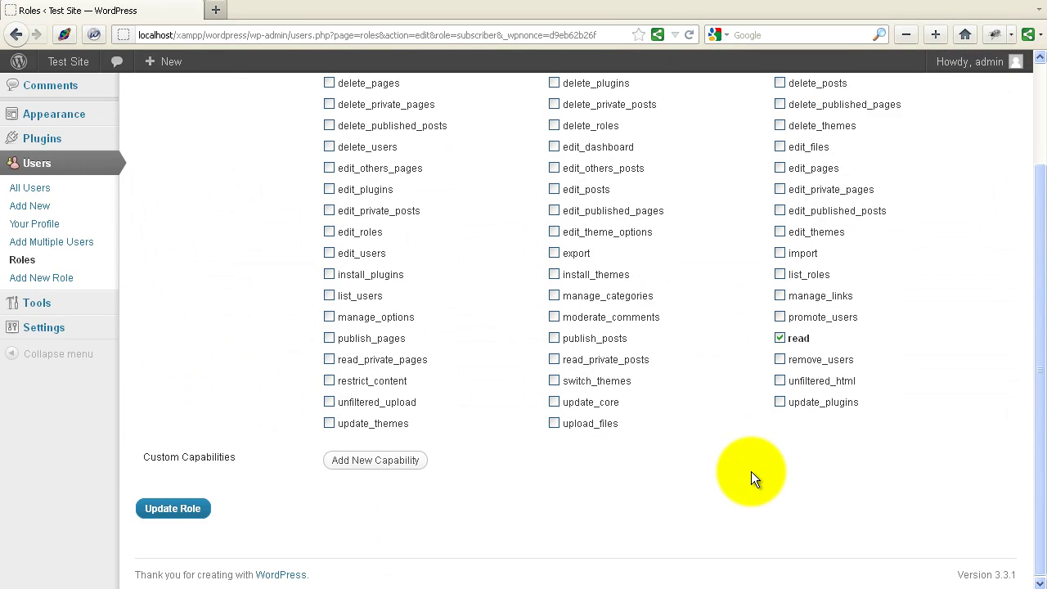
{"action": "scroll", "coordinate": [751, 475], "scroll_direction": "up", "scroll_amount": 2}
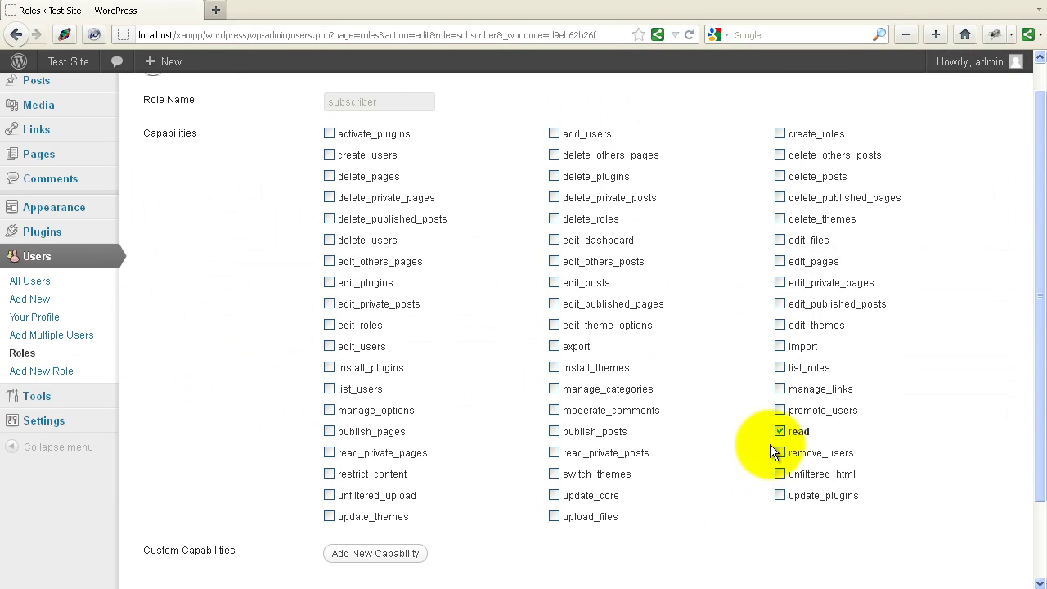